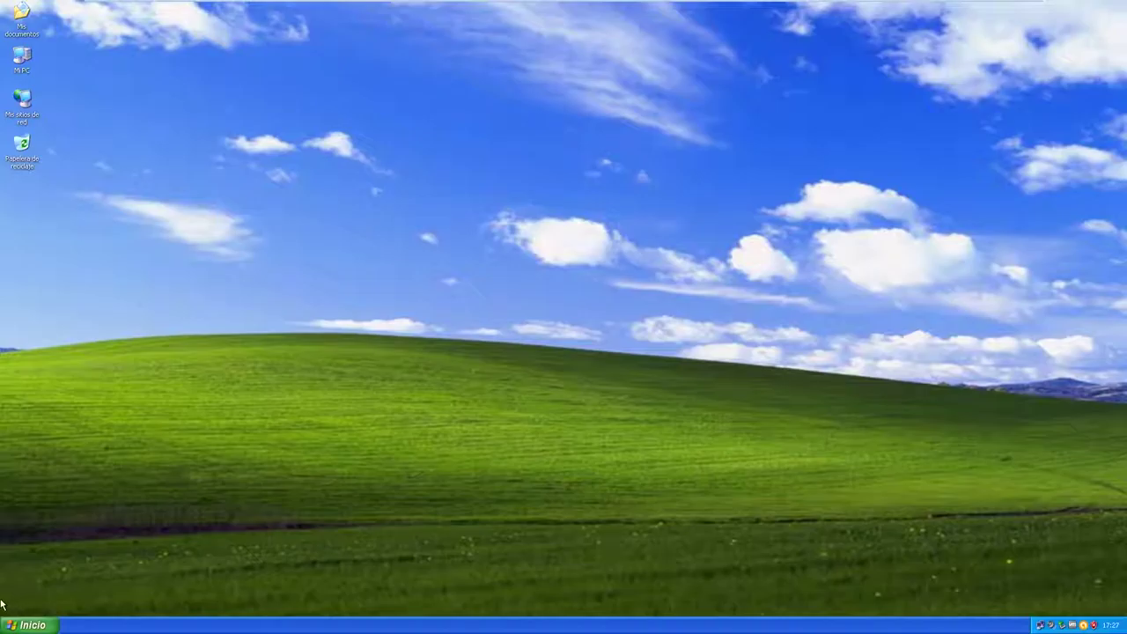
Step: Log off the current Usuario session and return to the Windows logon screen
left_click(27, 627)
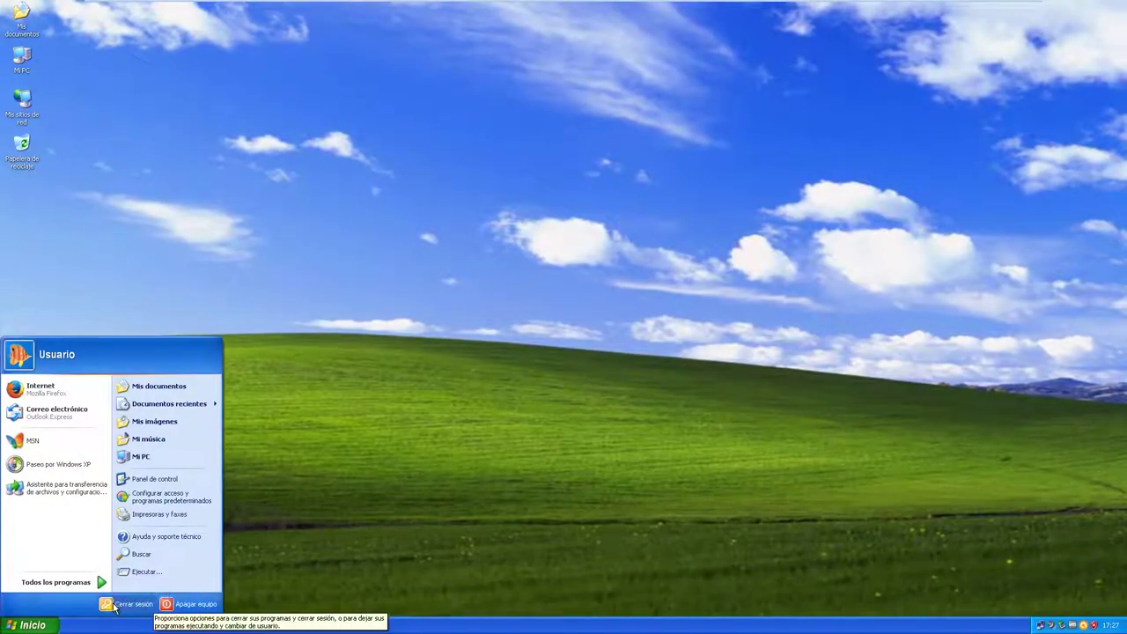
left_click(126, 605)
left_click(597, 231)
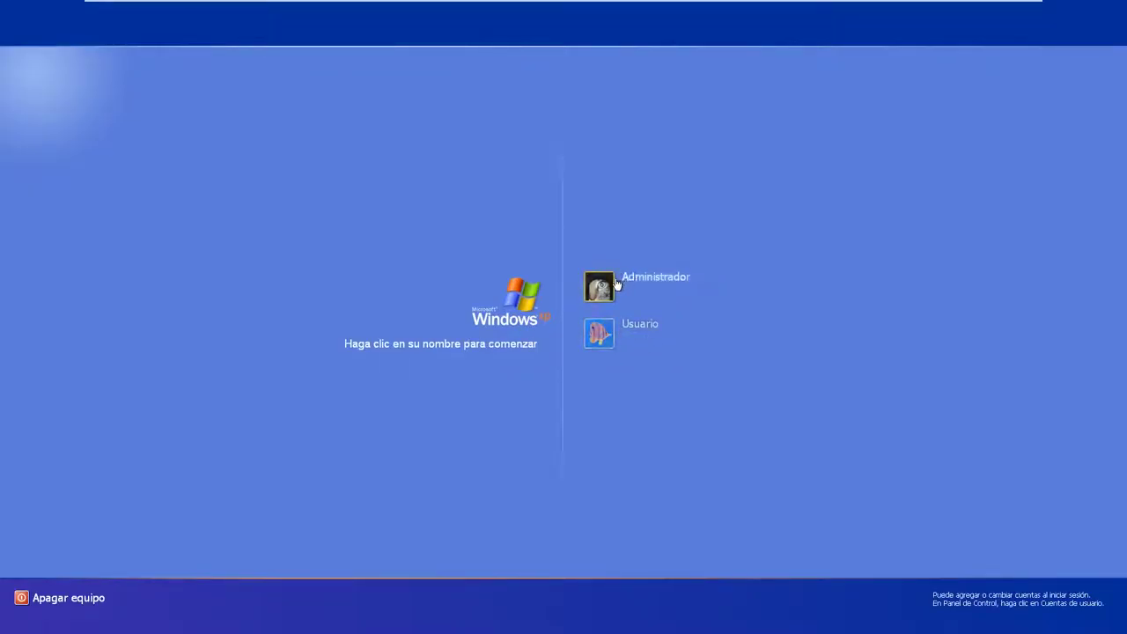
Step: Check whether the Administrador and Usuario accounts ask for a password on the logon screen
left_click(604, 286)
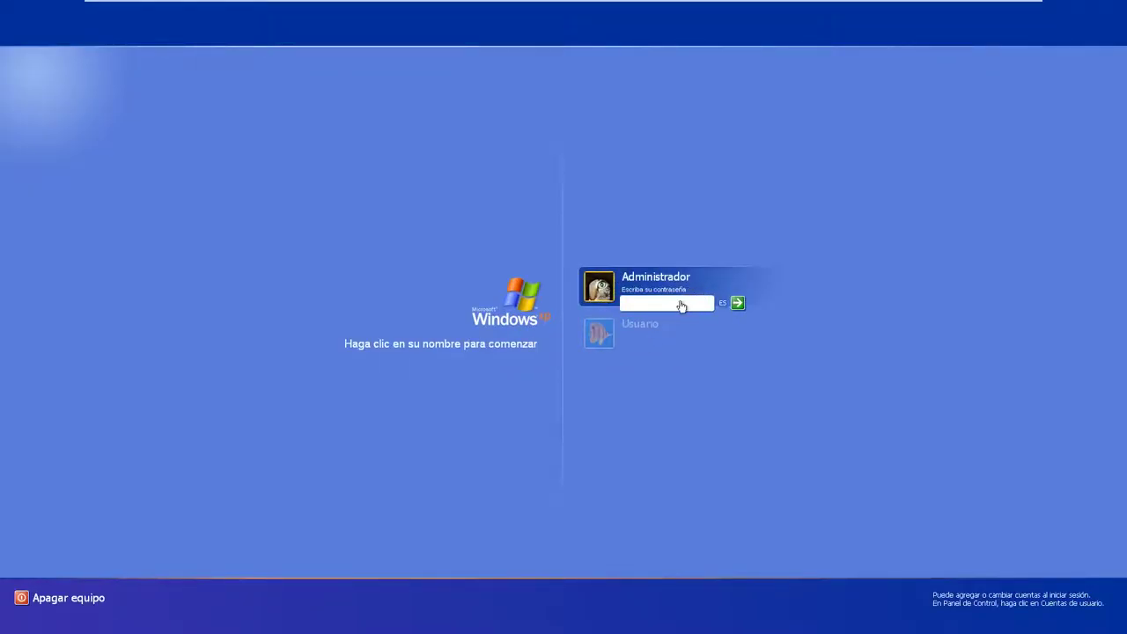
left_click(640, 326)
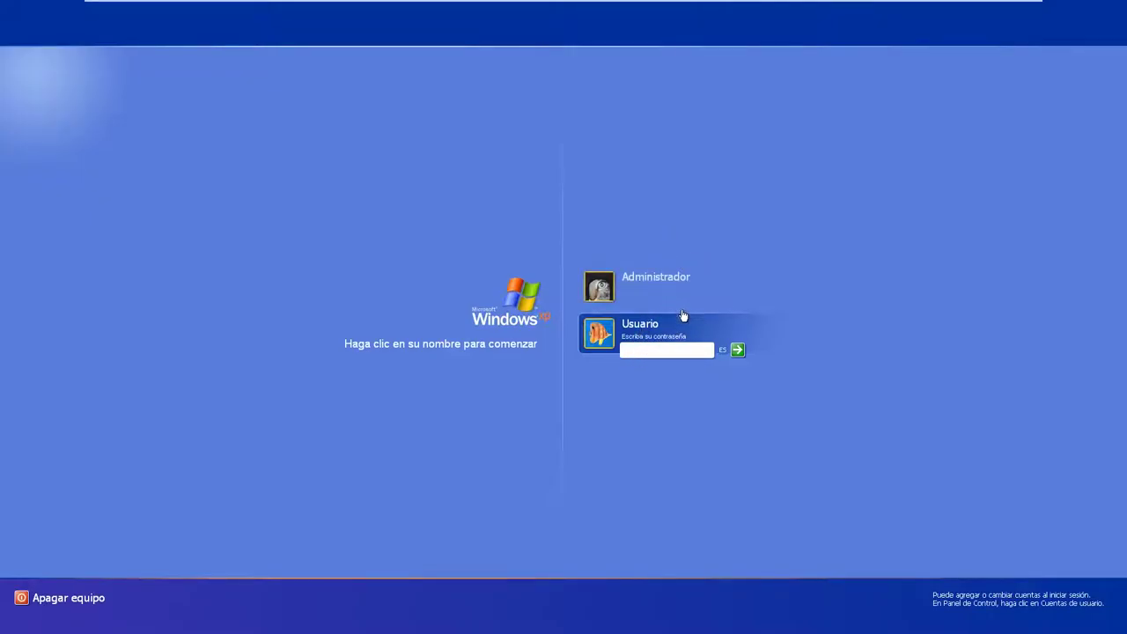
left_click(670, 296)
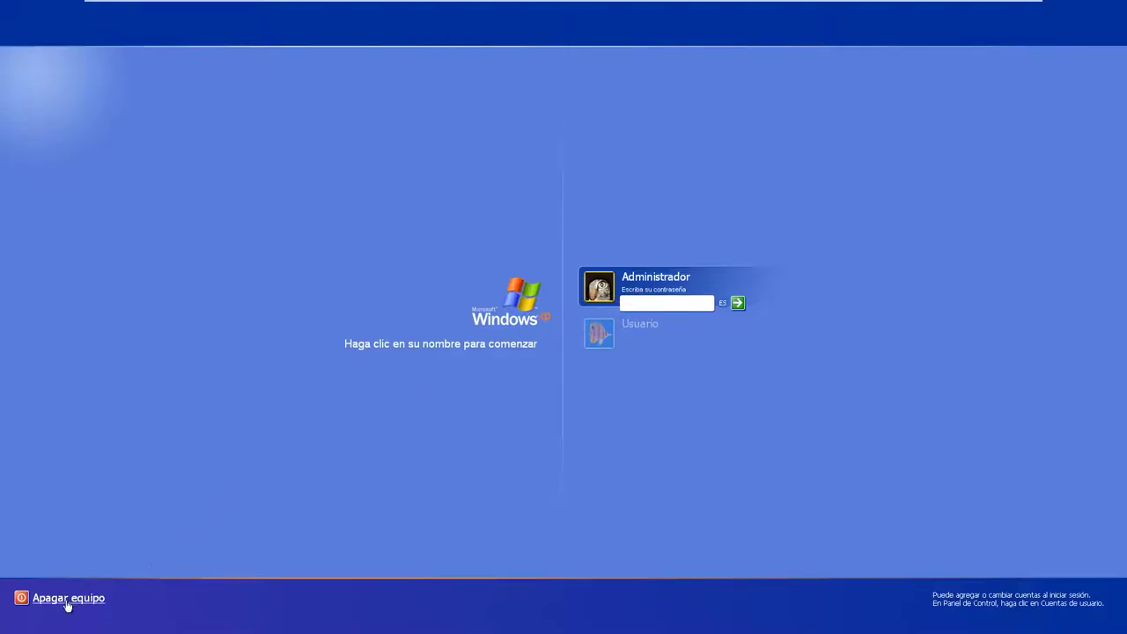
Step: Set the virtual machine's CD/DVD (IDE) drive to use the Hiren's BootCD ISO image file
mouse_move(353, 5)
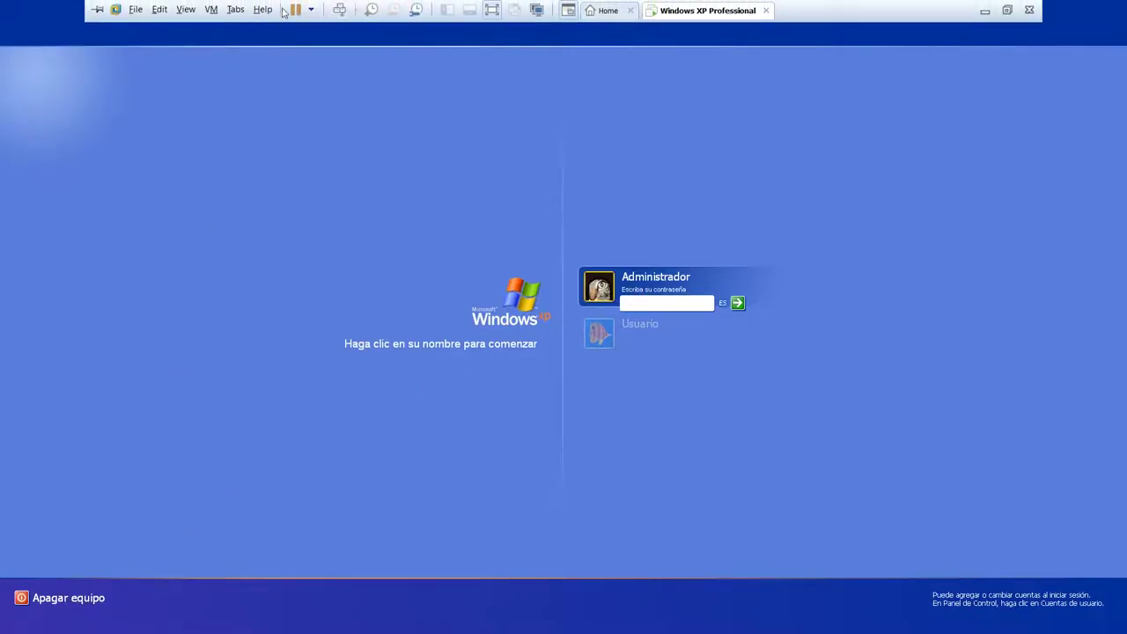
left_click(212, 10)
mouse_move(243, 44)
mouse_move(550, 44)
left_click(635, 55)
left_click(581, 244)
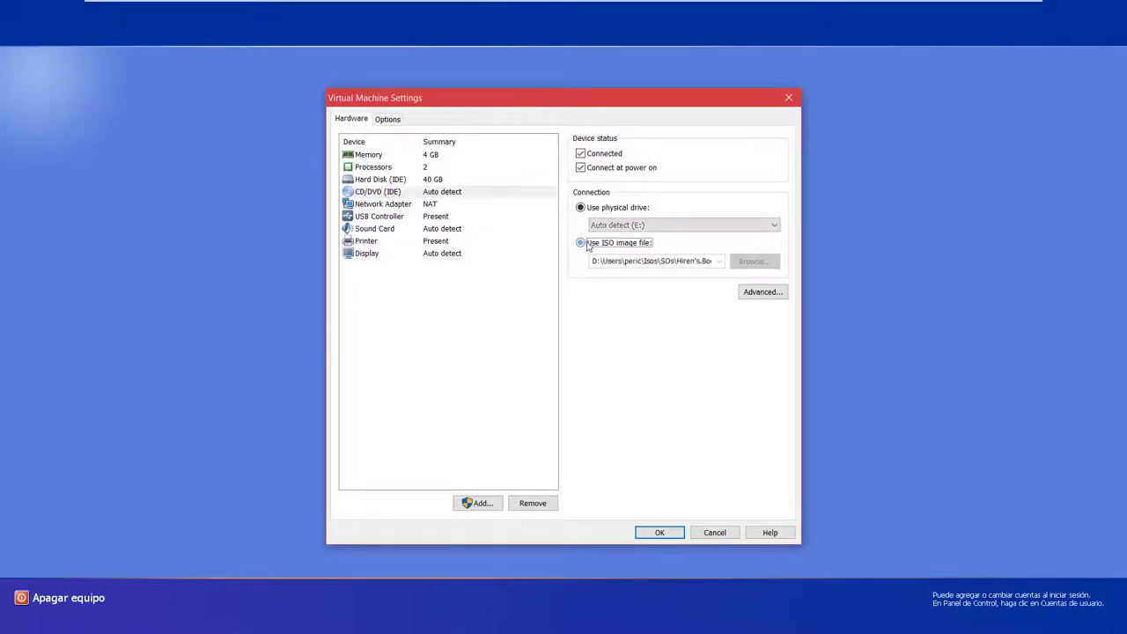
left_click(660, 533)
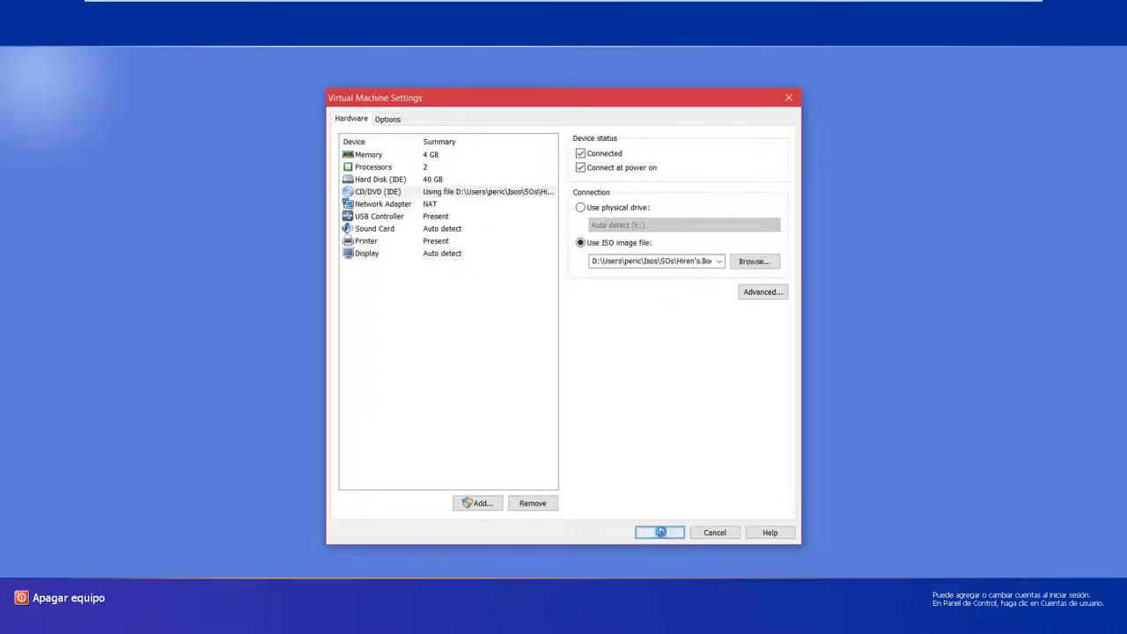
Step: Restart the computer from the logon screen and boot Mini Windows Xp from the Hiren's BootCD 15.1 list
left_click(48, 604)
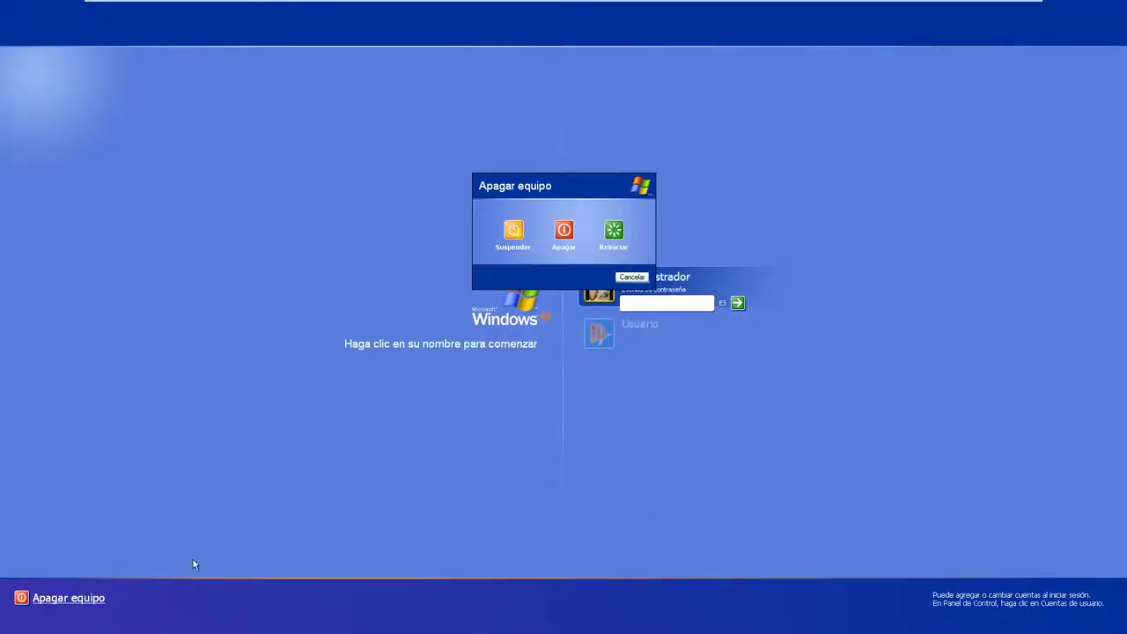
left_click(615, 231)
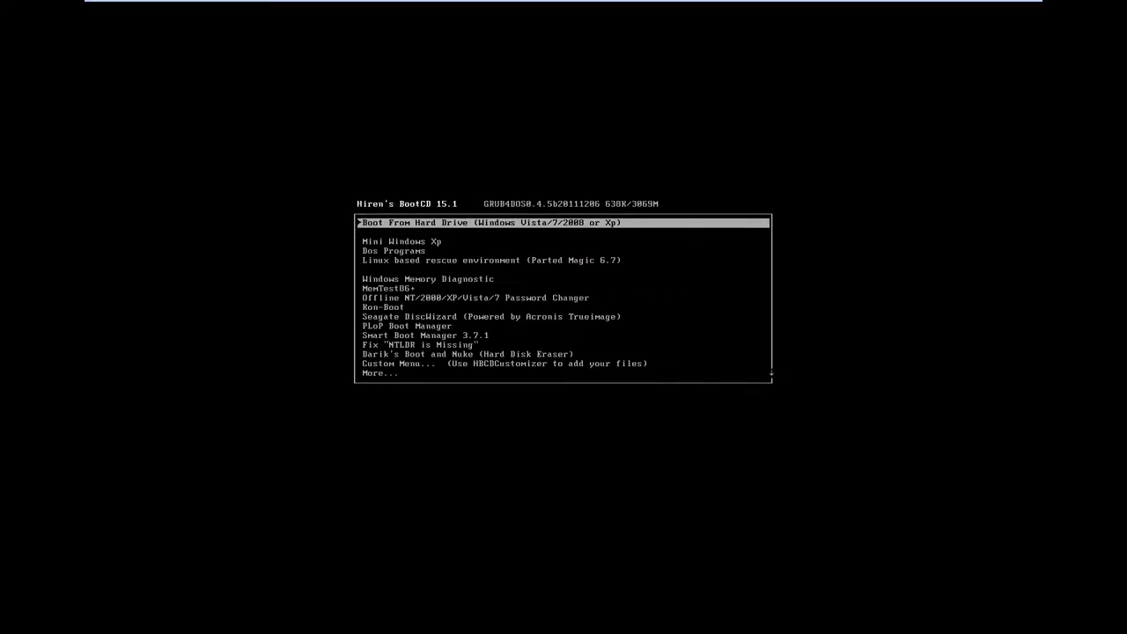
key("Down")
key("Up")
key("Down")
key("Return")
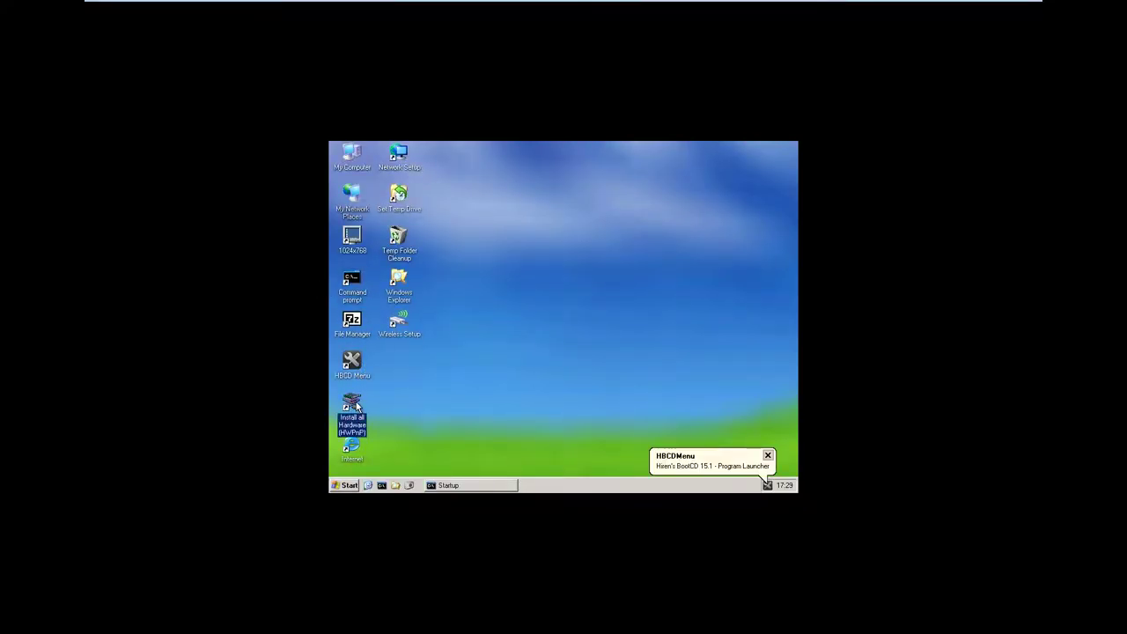
Step: Switch the Mini Windows Xp desktop to 1024x768 resolution and dismiss the HBCDMenu notification
double_click(352, 238)
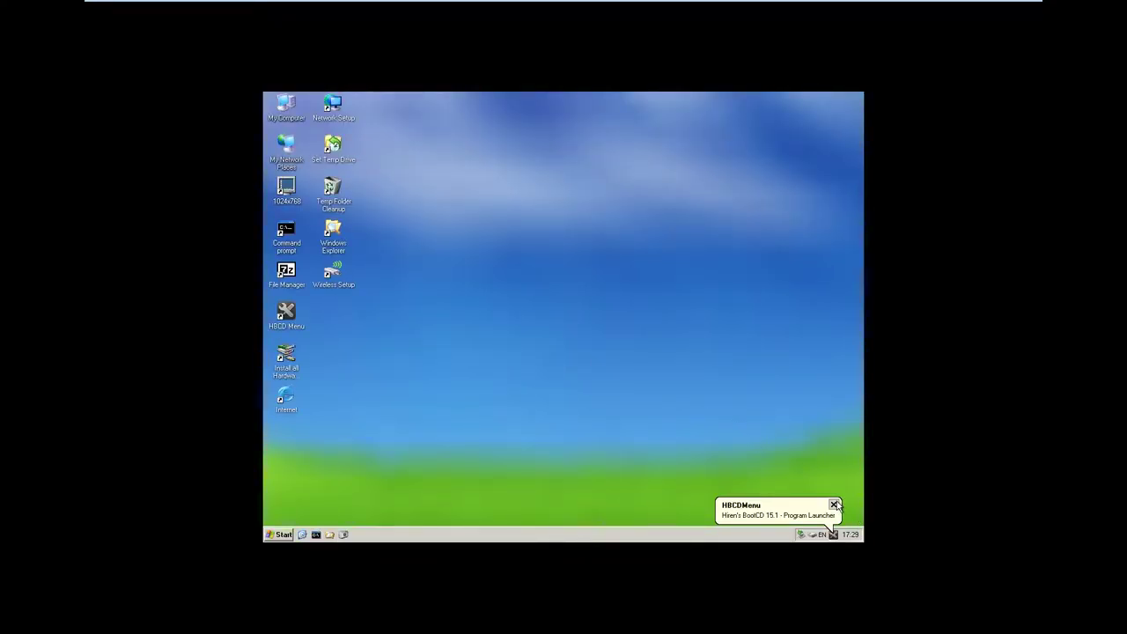
left_click(834, 505)
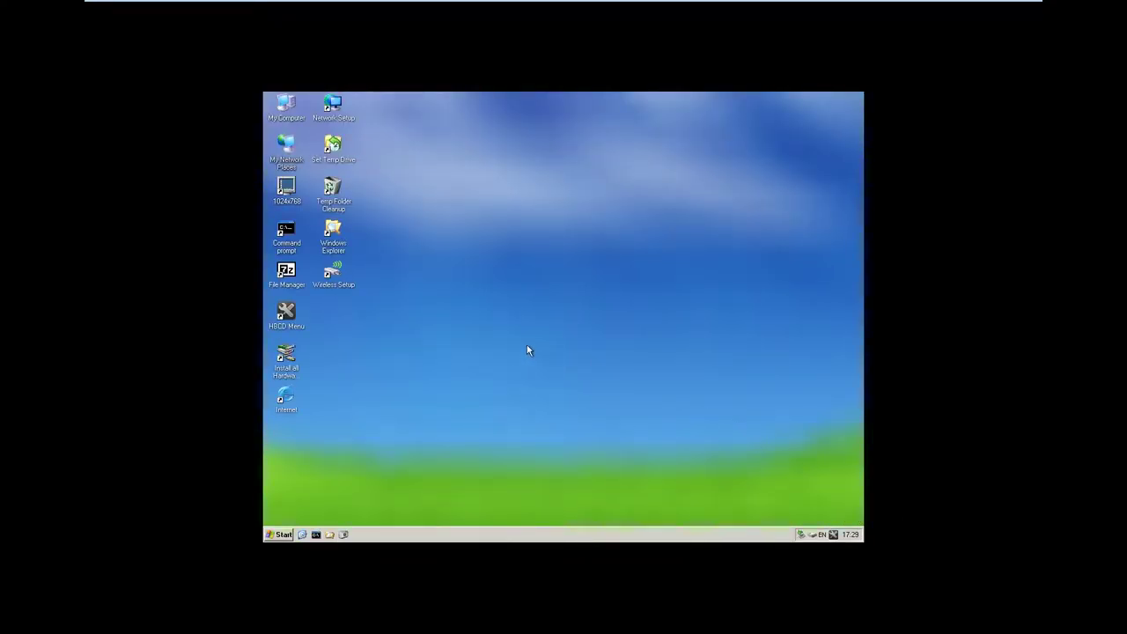
Step: Launch the HBCD Menu, move its window away from the desktop shortcuts, and display the Passwords / Keys programs
left_click(282, 314)
double_click(283, 314)
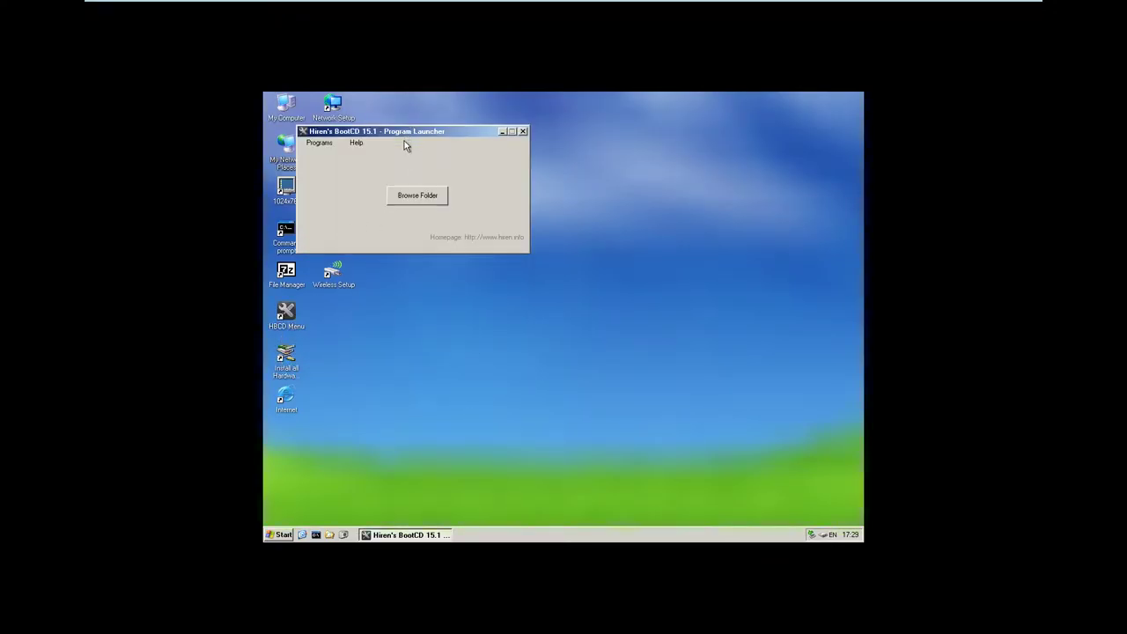
left_click_drag(410, 134, 588, 140)
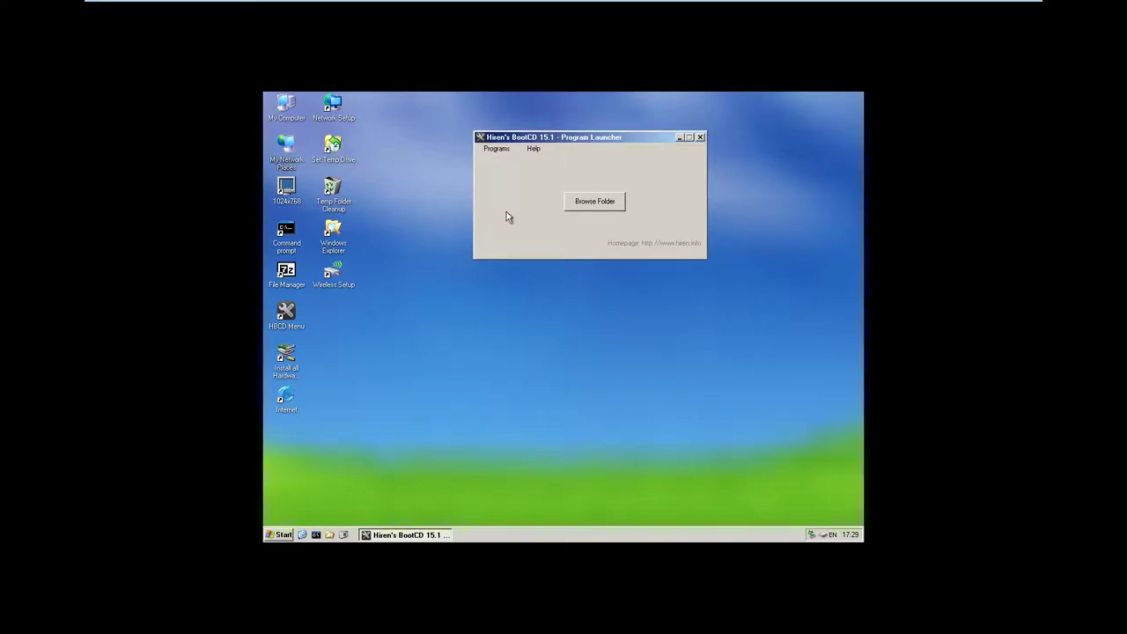
left_click(505, 152)
left_click(507, 155)
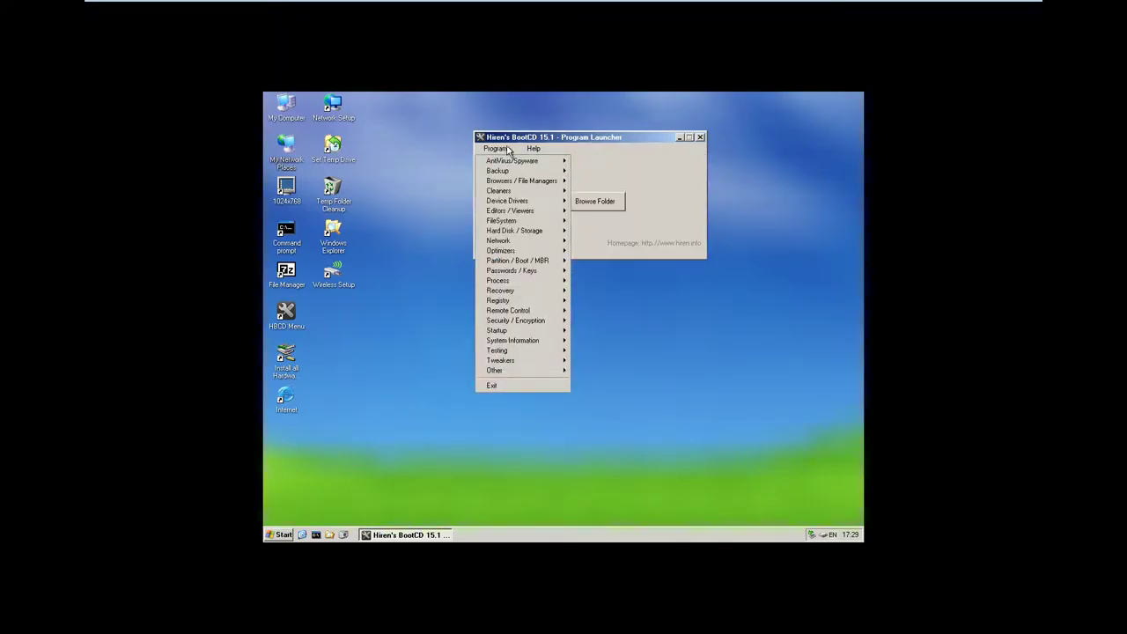
mouse_move(511, 273)
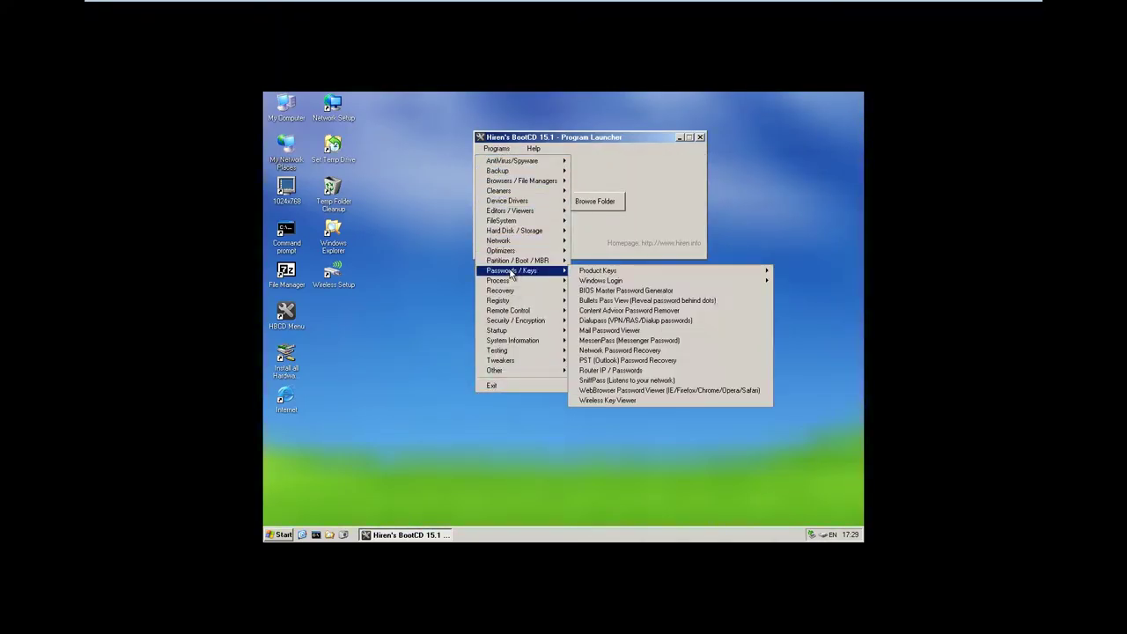
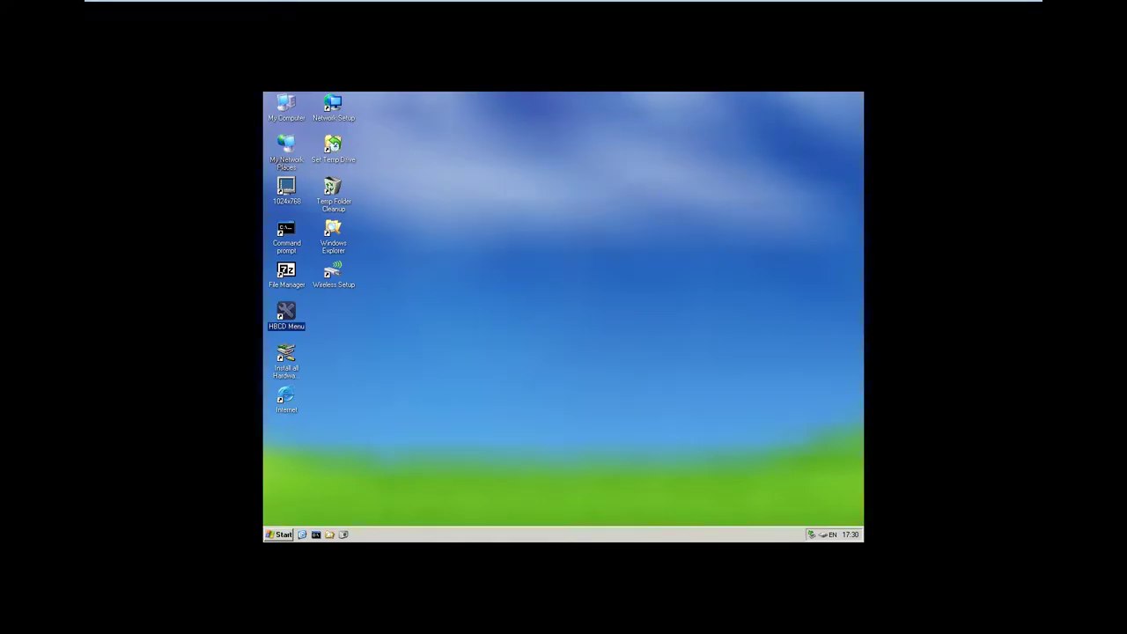
Step: Bring up the Shut Down Windows dialog and set the virtual machine's CD/DVD drive back to the physical drive
left_click(275, 532)
left_click(283, 518)
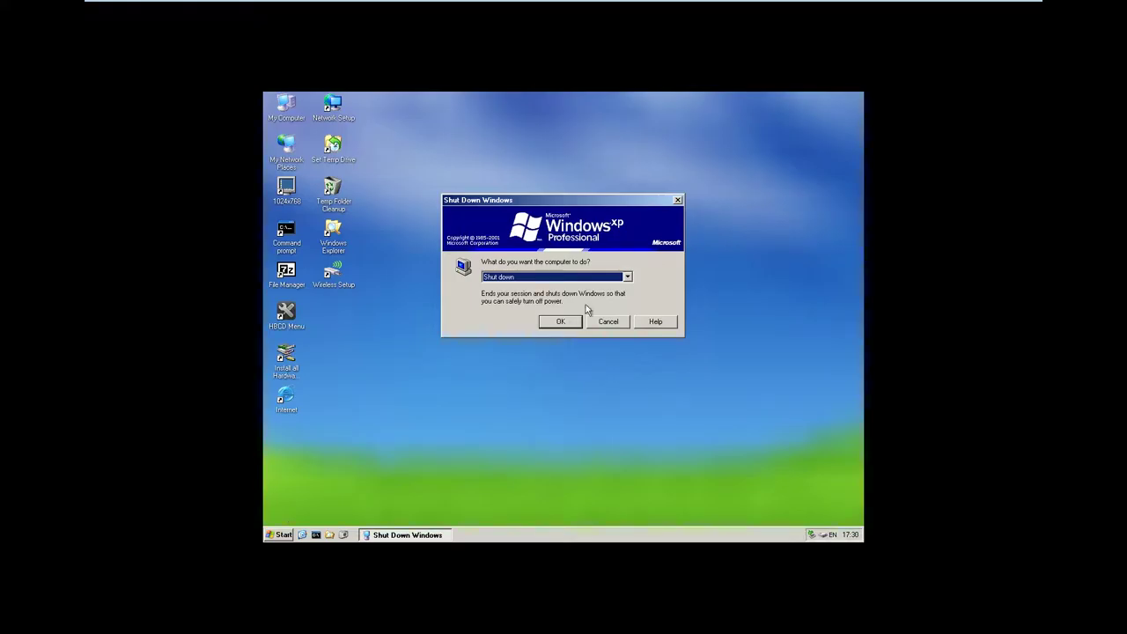
left_click(311, 9)
left_click(211, 10)
mouse_move(264, 46)
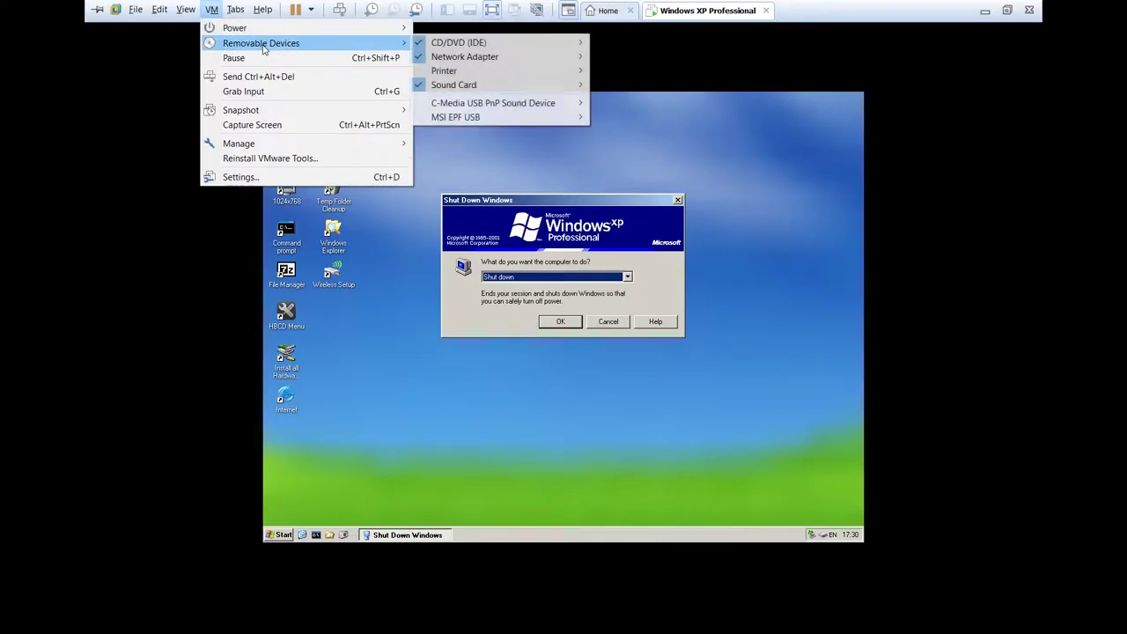
mouse_move(536, 50)
left_click(625, 56)
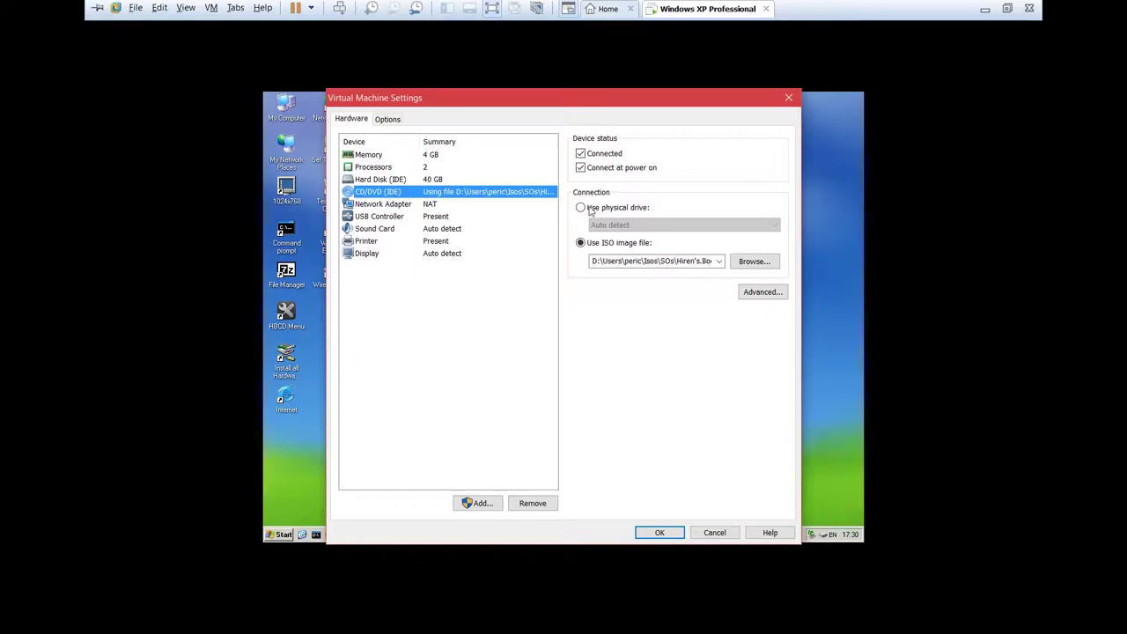
left_click(580, 207)
left_click(673, 532)
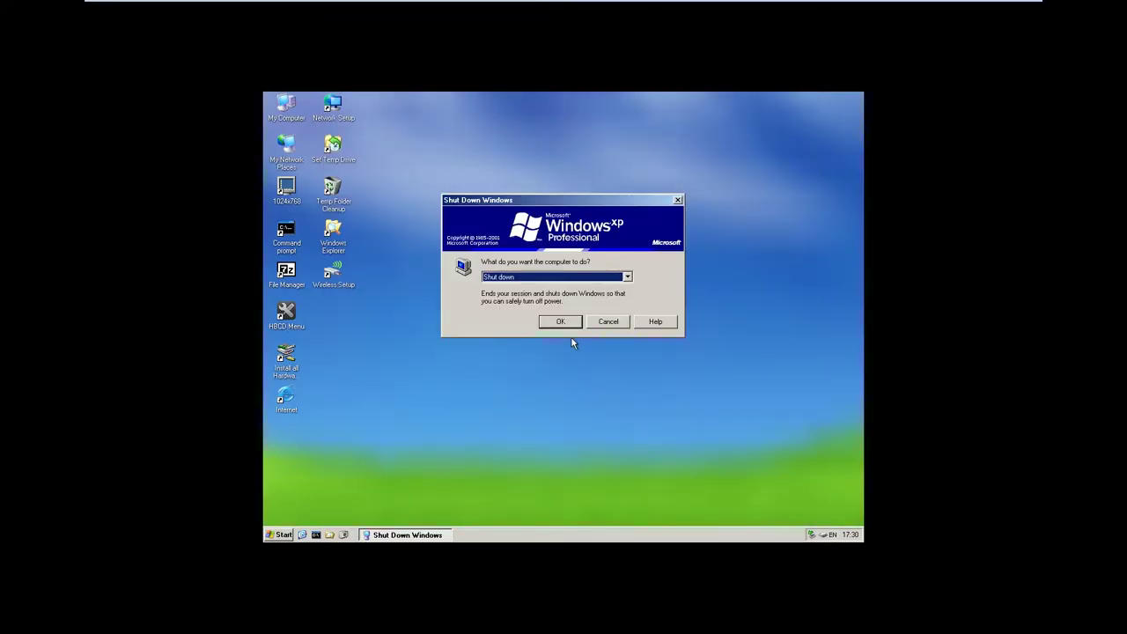
Step: Restart the computer into the installed Windows XP and log on as Administrador
left_click(531, 279)
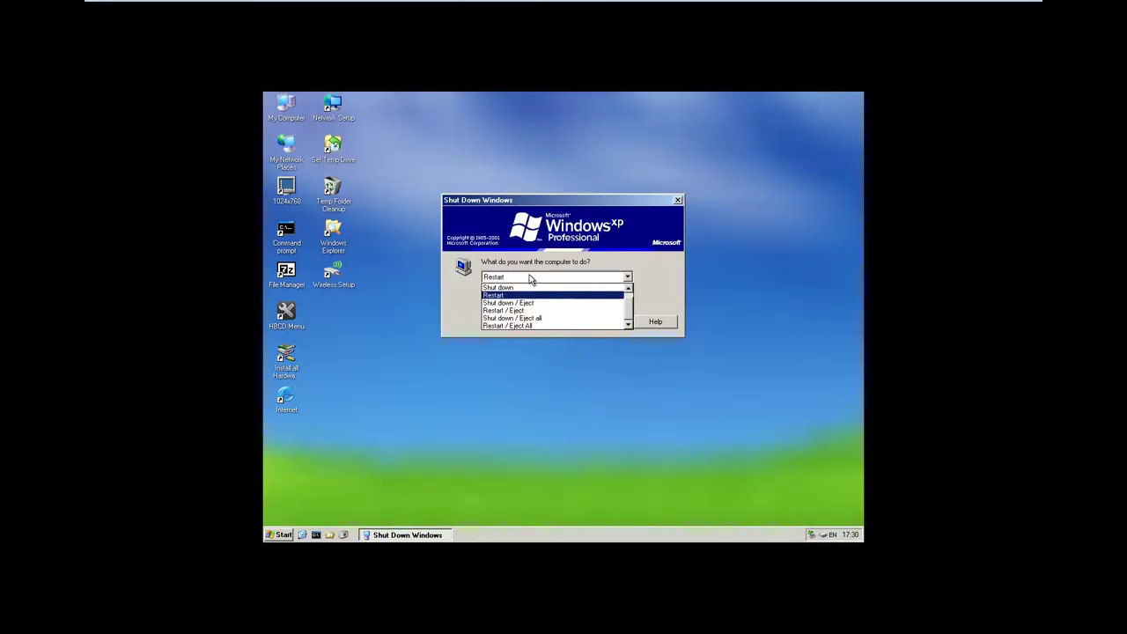
left_click(493, 296)
left_click(561, 322)
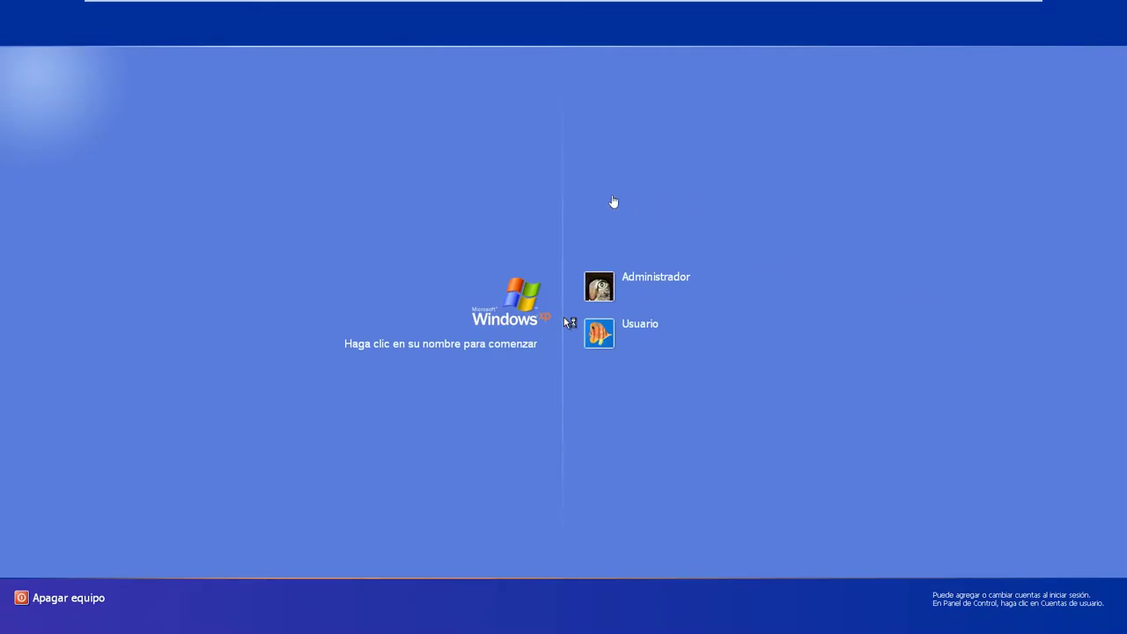
left_click(608, 291)
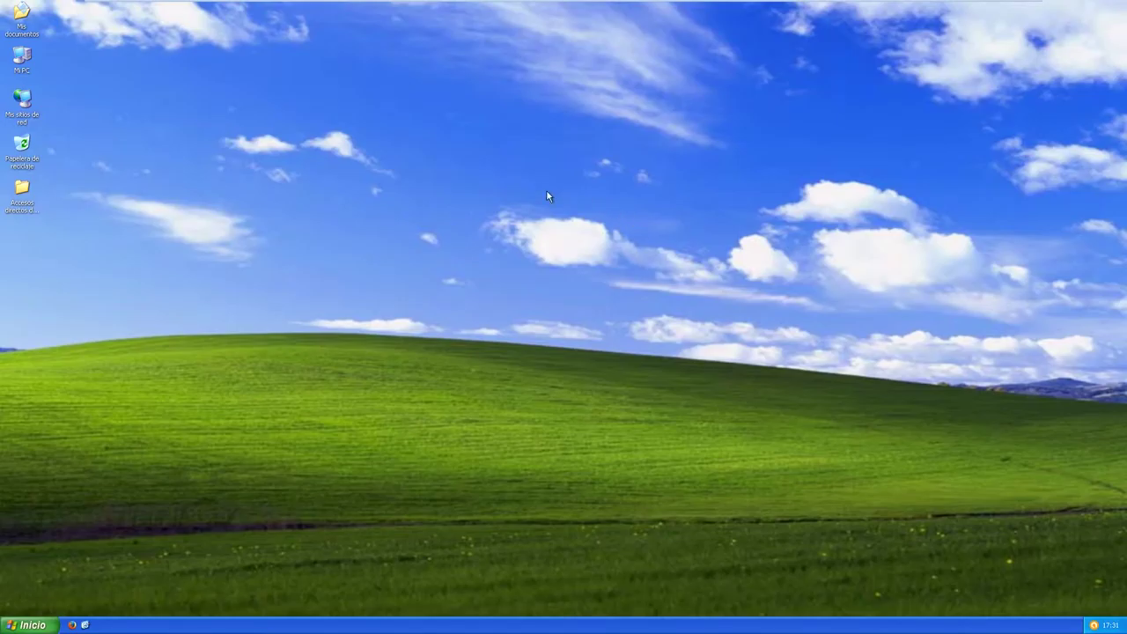
Step: Open Administración de equipos and display the Usuarios folder under Usuarios locales y grupos
left_click(24, 625)
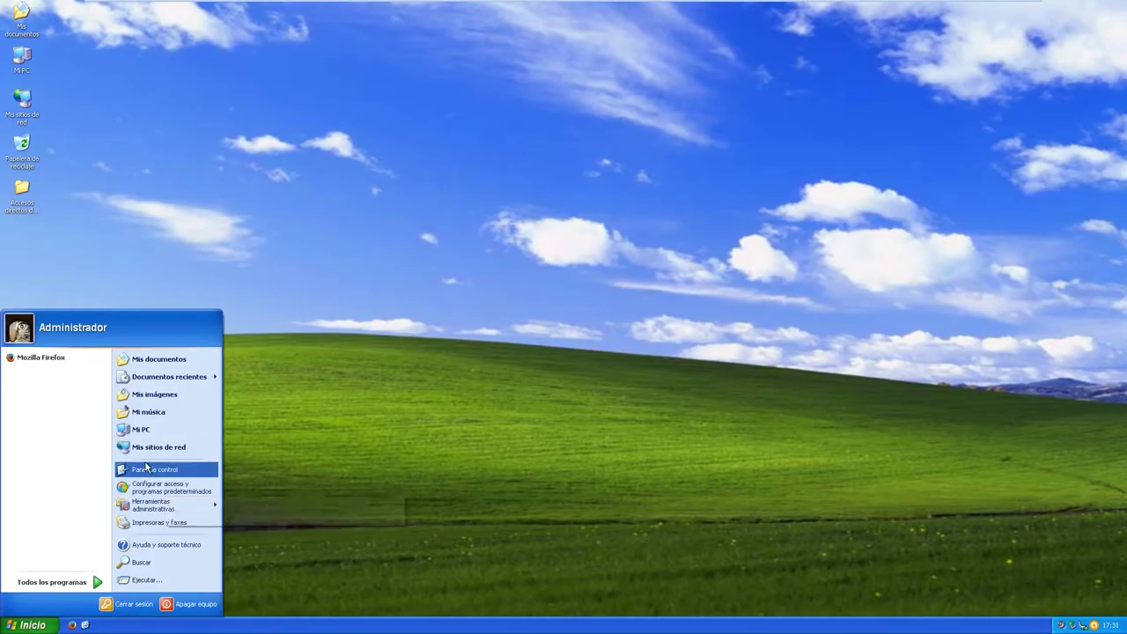
mouse_move(173, 507)
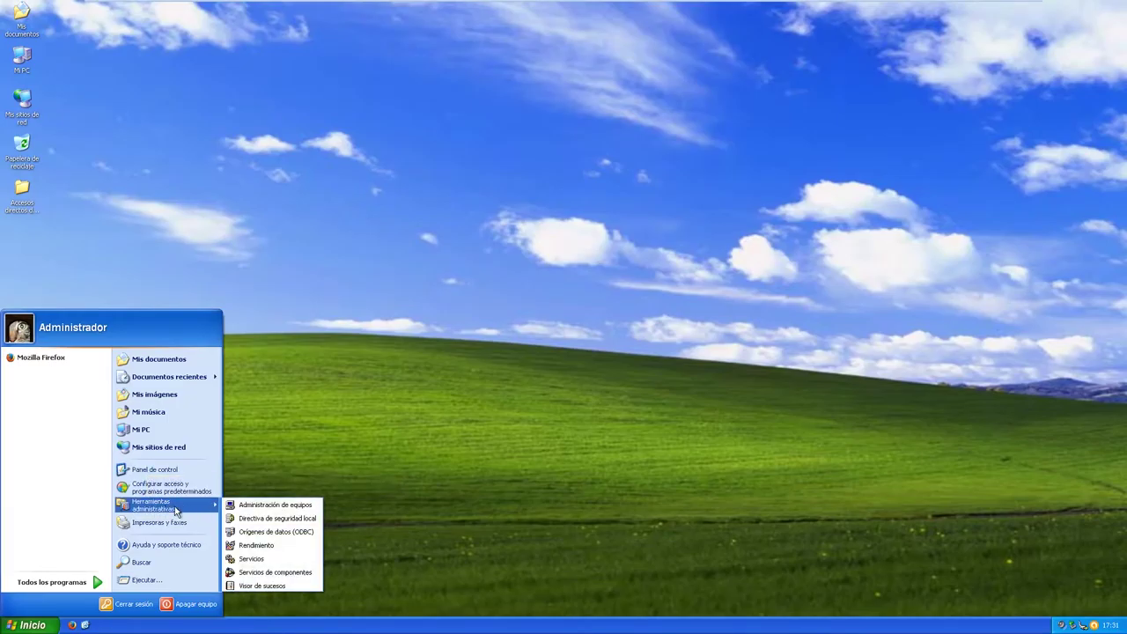
left_click(251, 505)
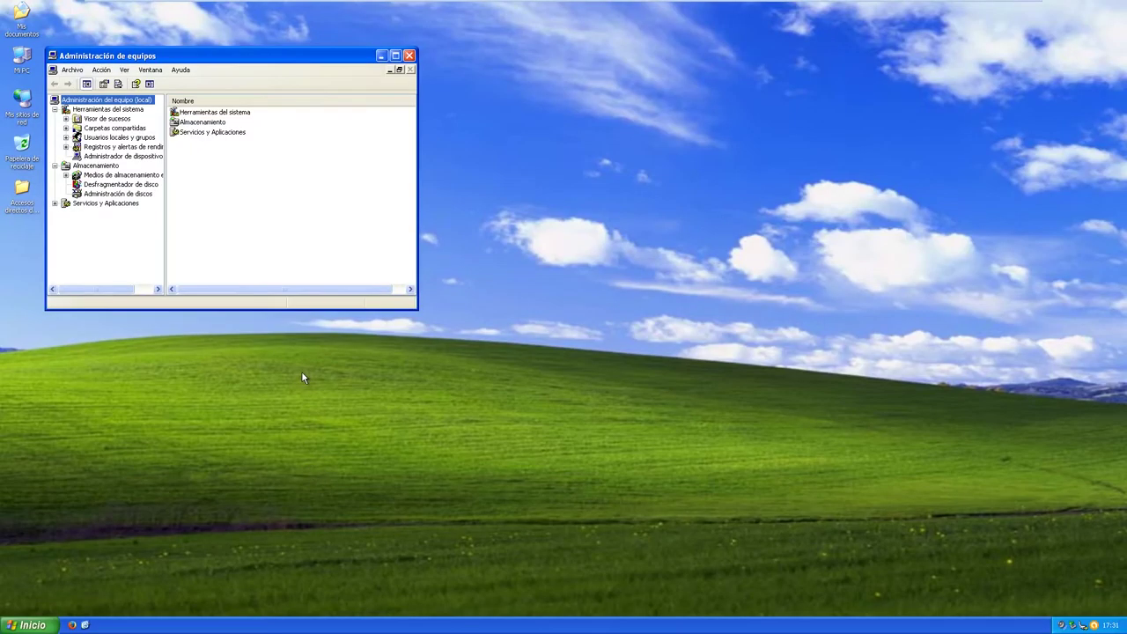
left_click(106, 138)
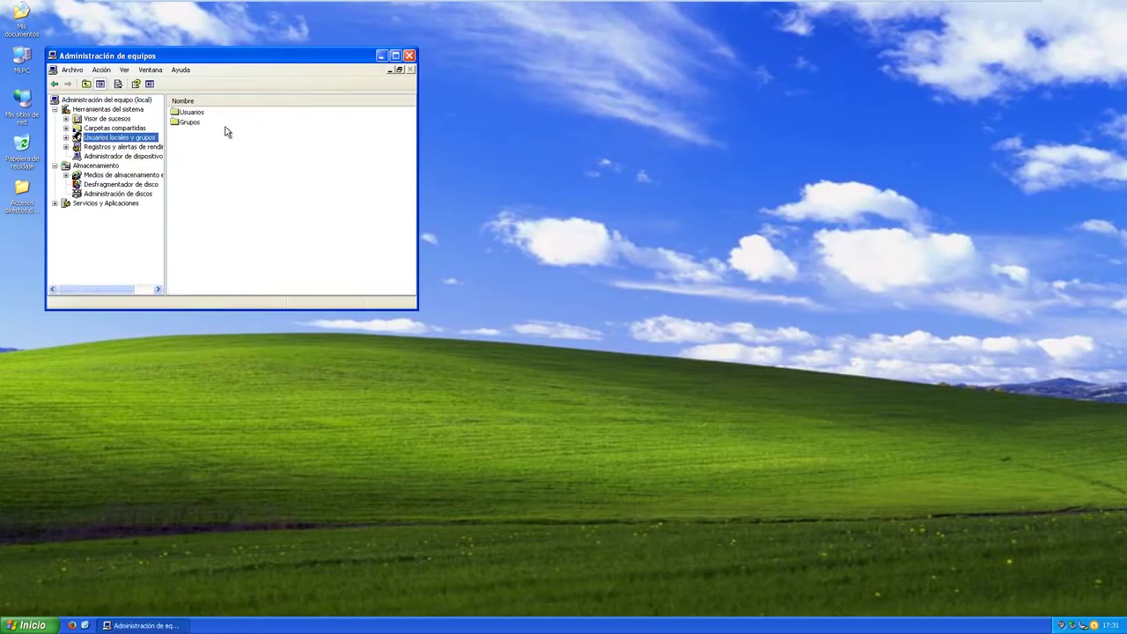
double_click(191, 112)
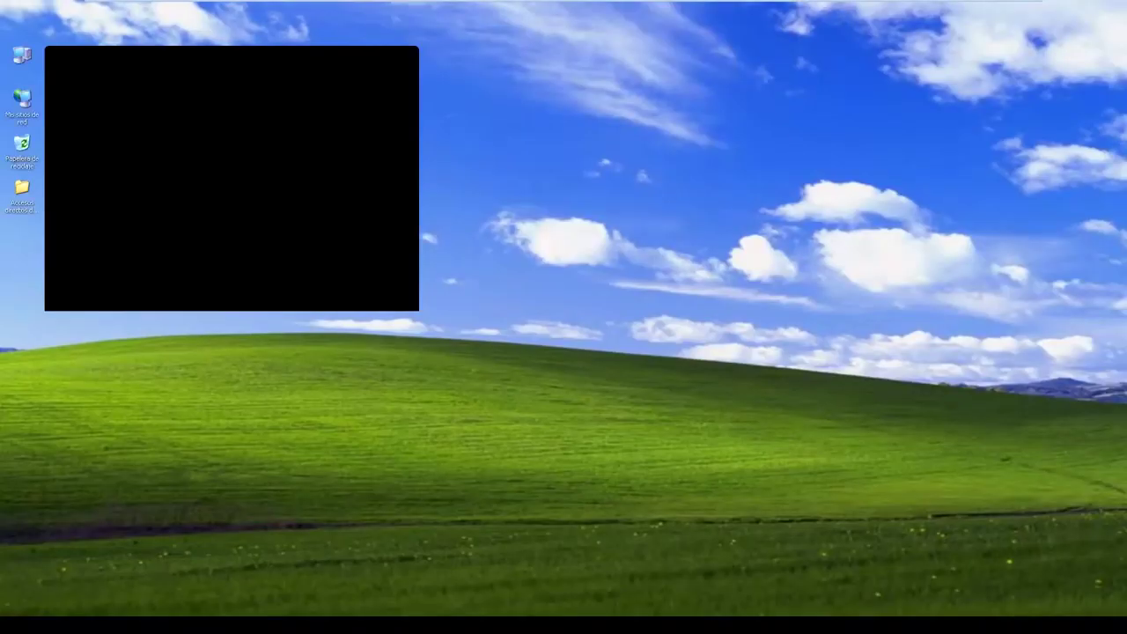
Step: Set a new password for the Administrador account, accepting the warning and entering the password in both fields
right_click(196, 113)
left_click(228, 118)
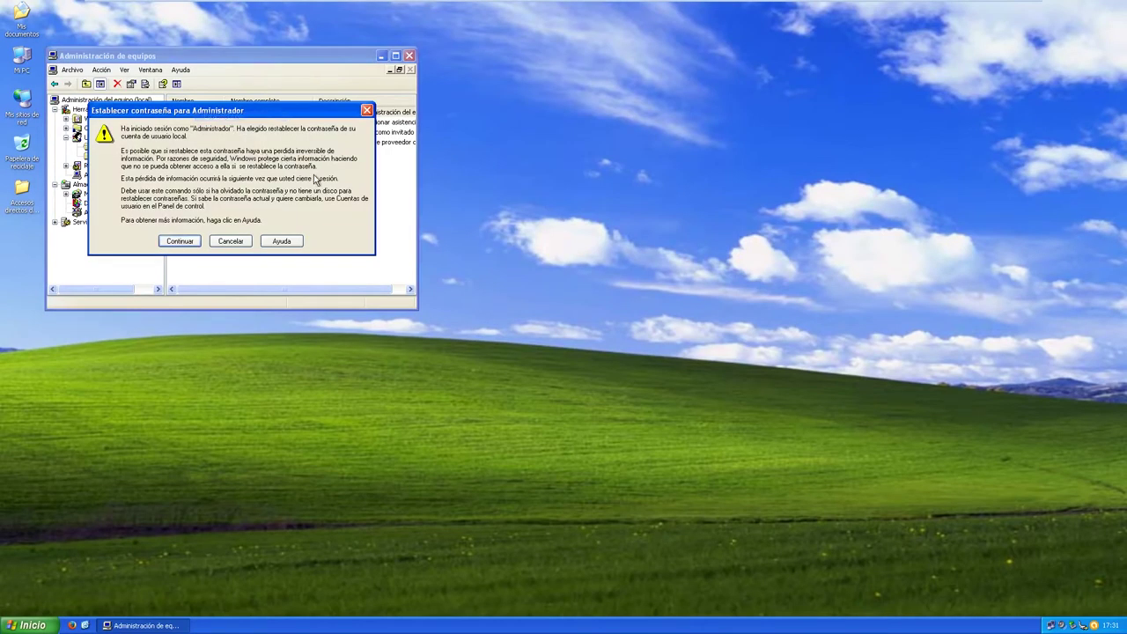
left_click(181, 246)
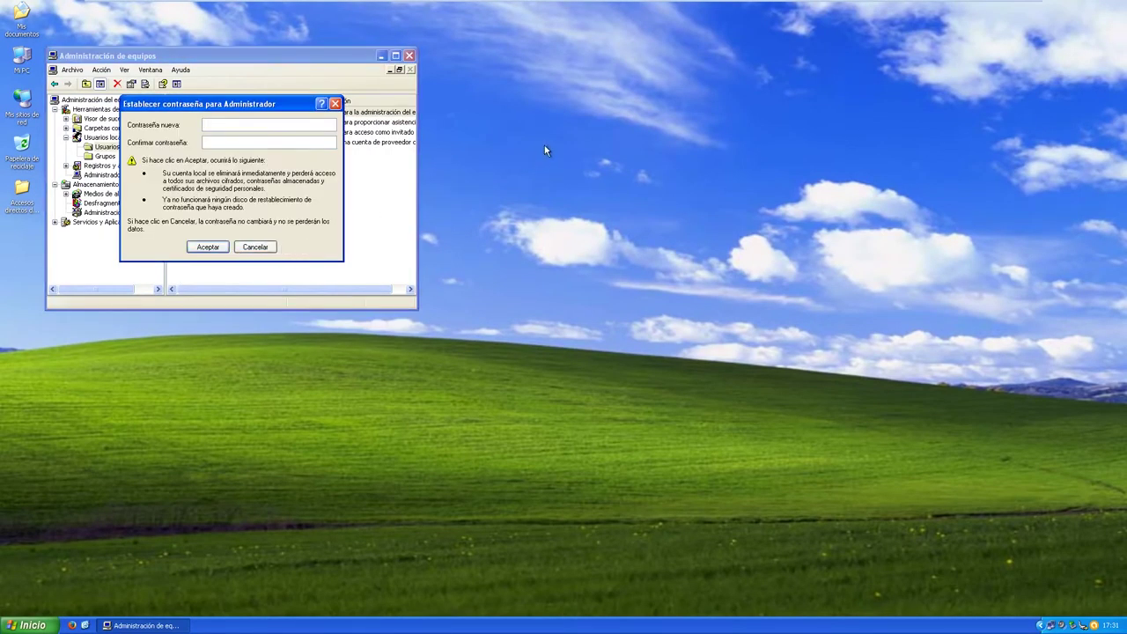
type("••••••••••")
key("Tab")
type("••••••••••")
key("Return")
key("Return")
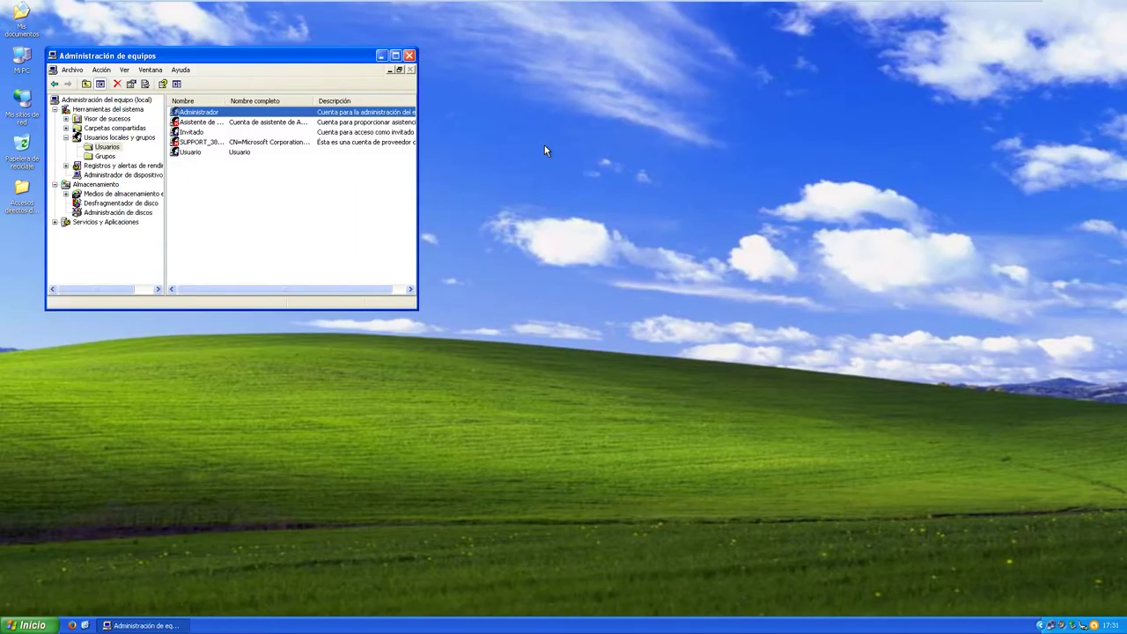
Step: Close Administración de equipos and log off the Administrador session
left_click(410, 56)
left_click(31, 625)
left_click(134, 604)
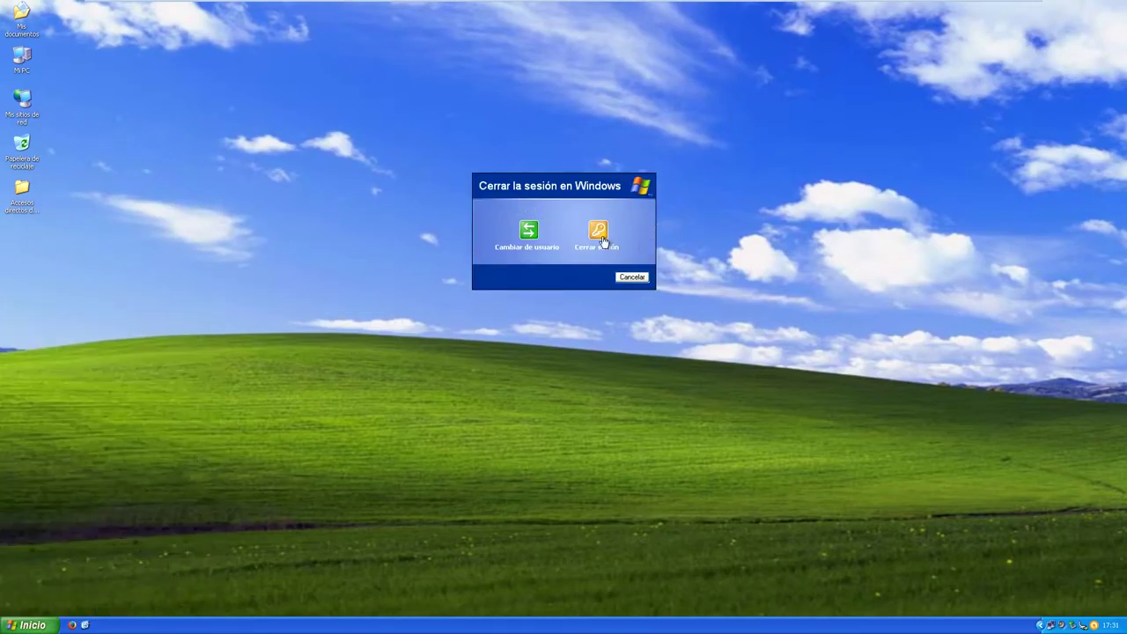
left_click(602, 236)
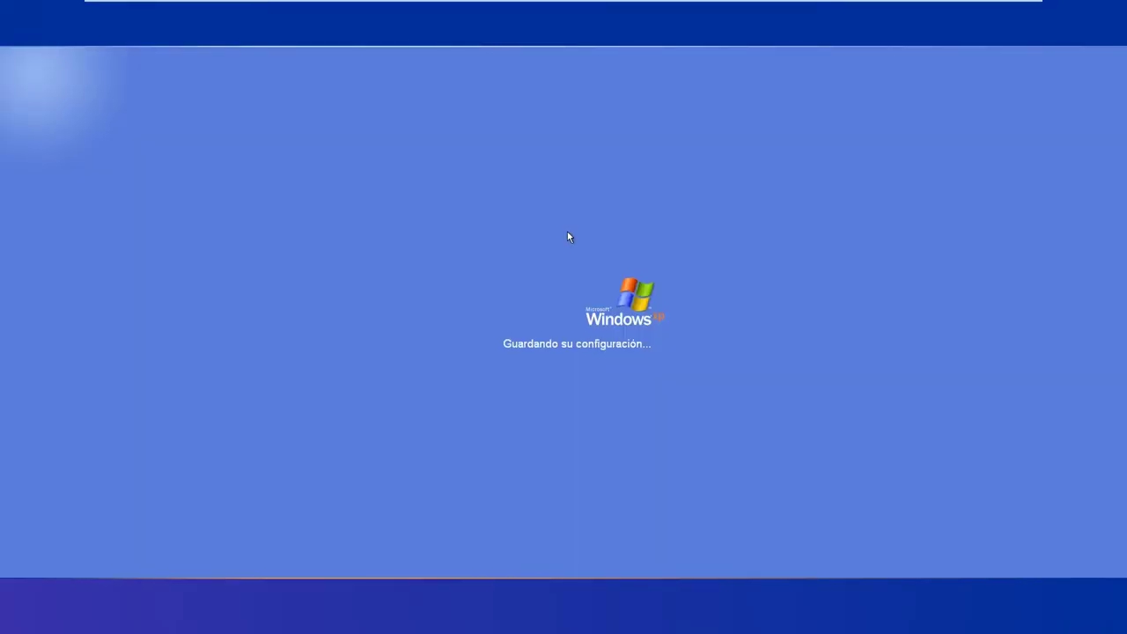
Step: Log on to the Administrador account by entering its new password
left_click(621, 299)
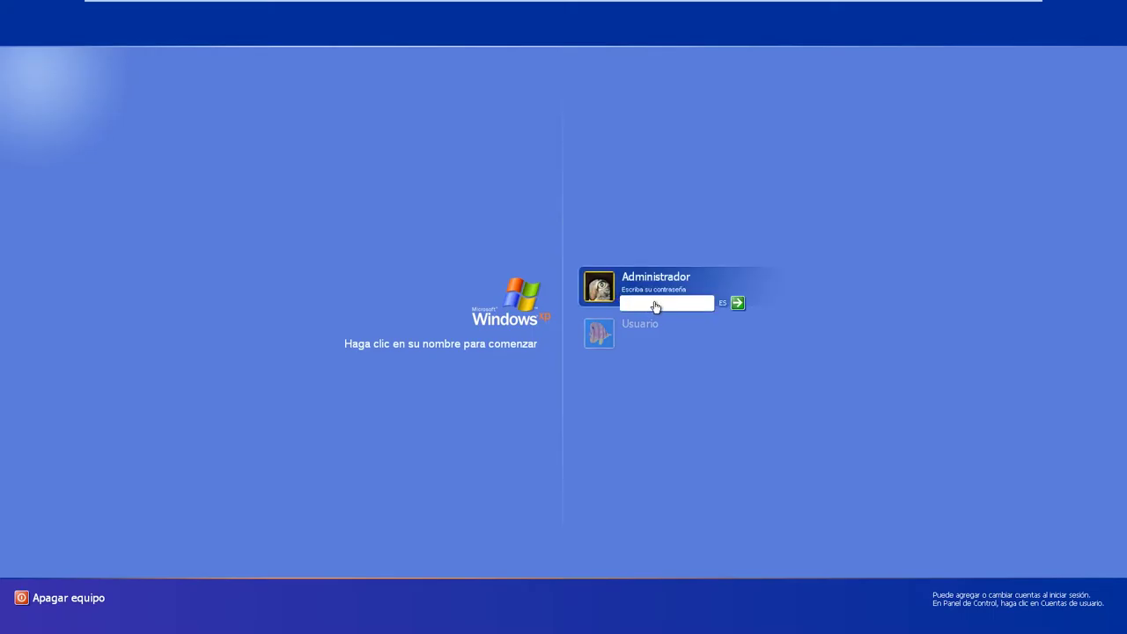
type("••••••••••")
key("Return")
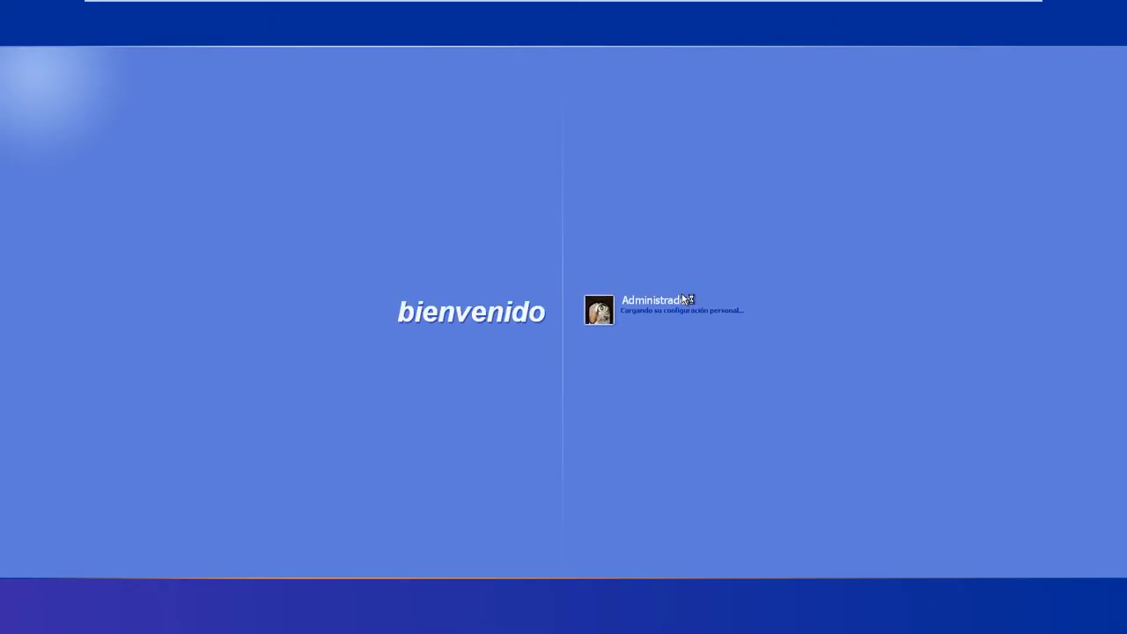